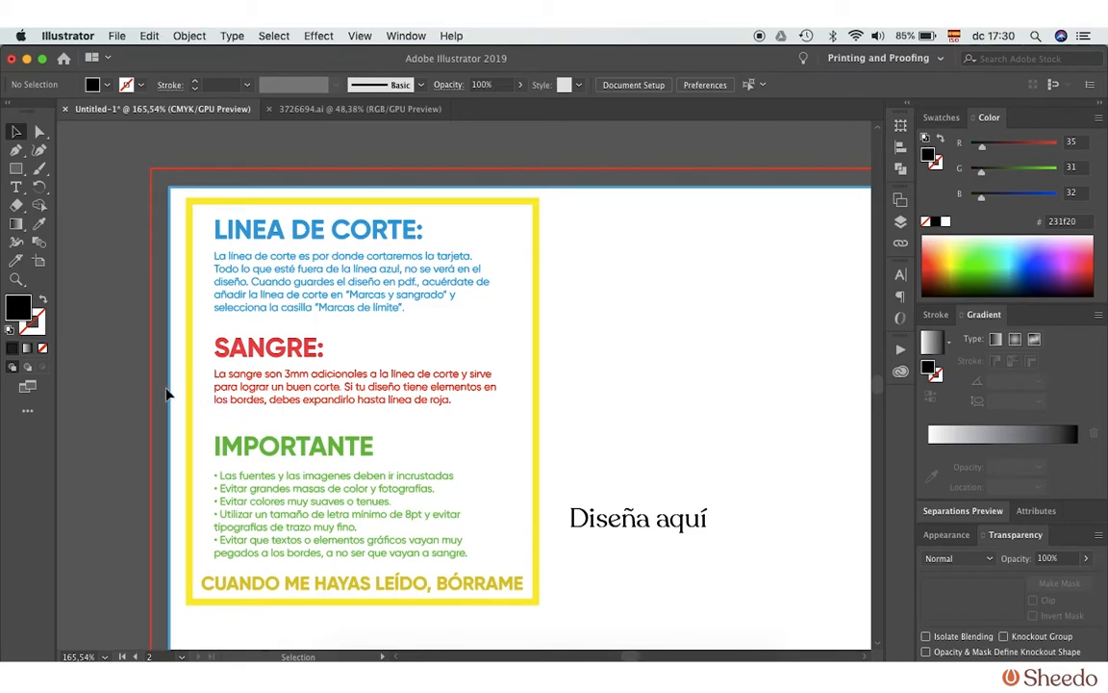
Delete the yellow-framed guideline notes about cut line, bleed and important points from the artboard.
{"action": "scroll", "coordinate": [283, 390], "scroll_direction": "down", "scroll_amount": 1}
{"action": "scroll", "coordinate": [282, 389], "scroll_direction": "down", "scroll_amount": 4}
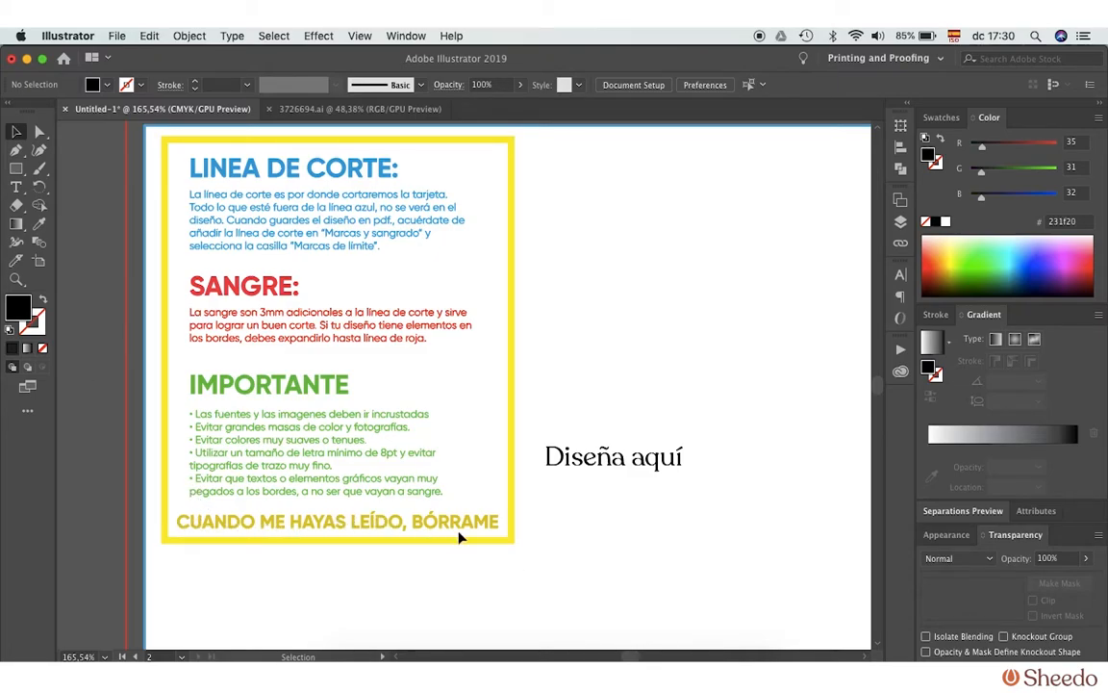
{"action": "scroll", "coordinate": [458, 537], "scroll_direction": "down", "scroll_amount": 2}
{"action": "left_click_drag", "start_coordinate": [517, 203], "coordinate": [204, 589]}
{"action": "key", "text": "Delete"}
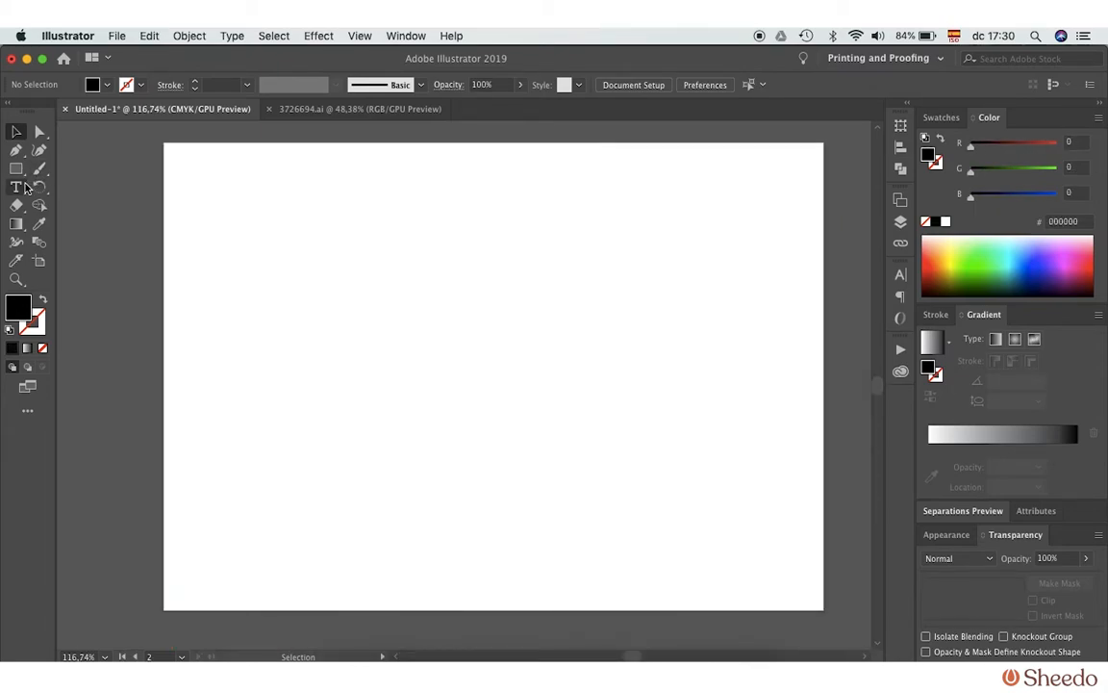
Add the text "Feliz Día Mundial del Medio Ambiente" in the upper part of the empty front artboard.
{"action": "left_click", "coordinate": [18, 186]}
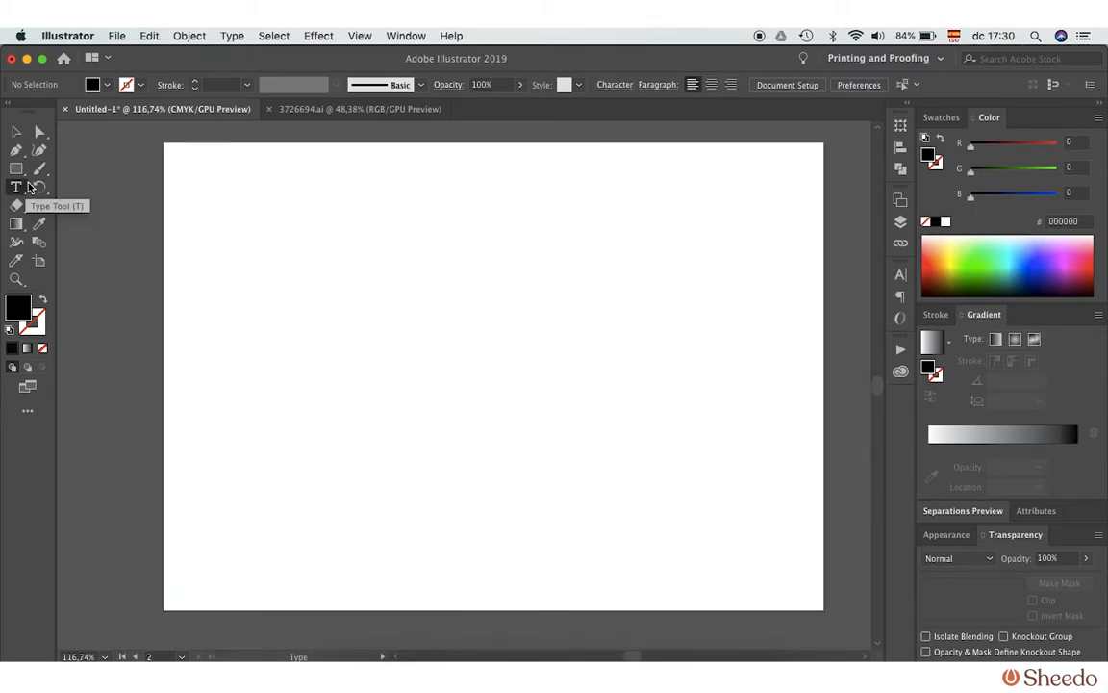
{"action": "left_click", "coordinate": [301, 277]}
{"action": "type", "text": "Feli"}
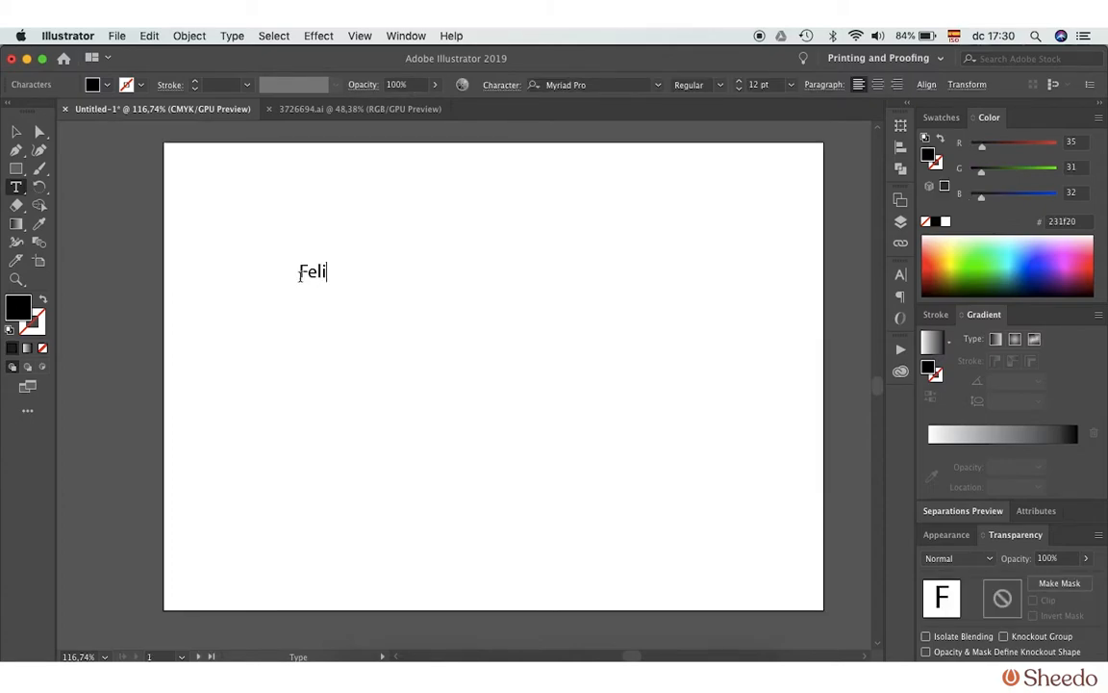
{"action": "type", "text": "z Día Mun"}
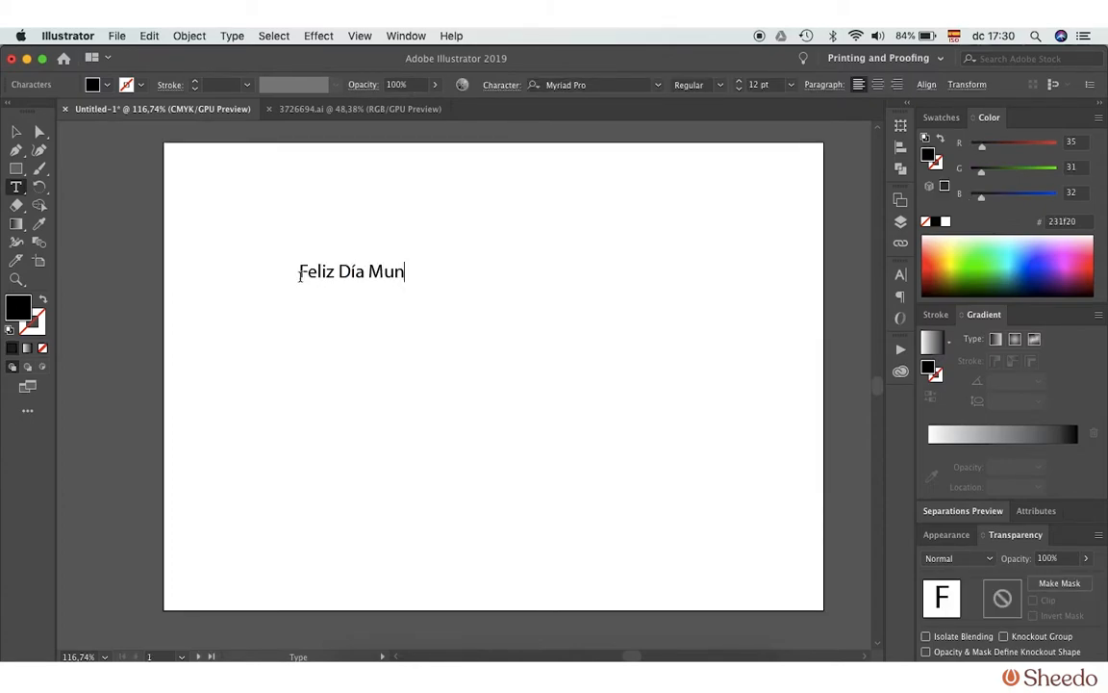
{"action": "type", "text": "dial del Medio "}
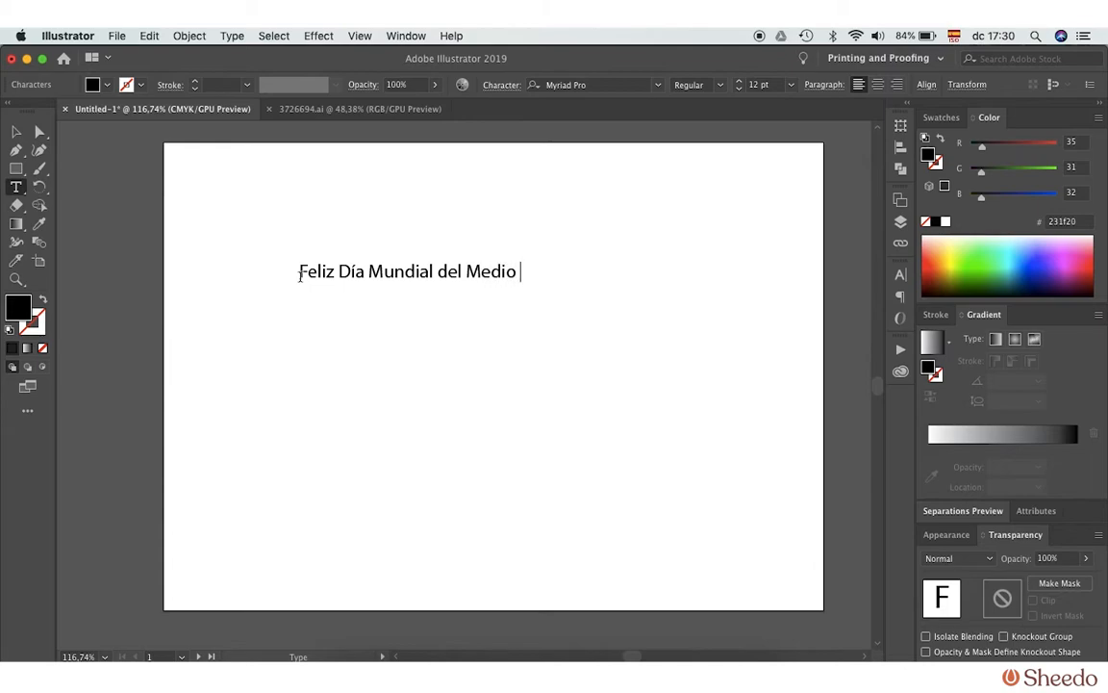
{"action": "type", "text": "Ambiente"}
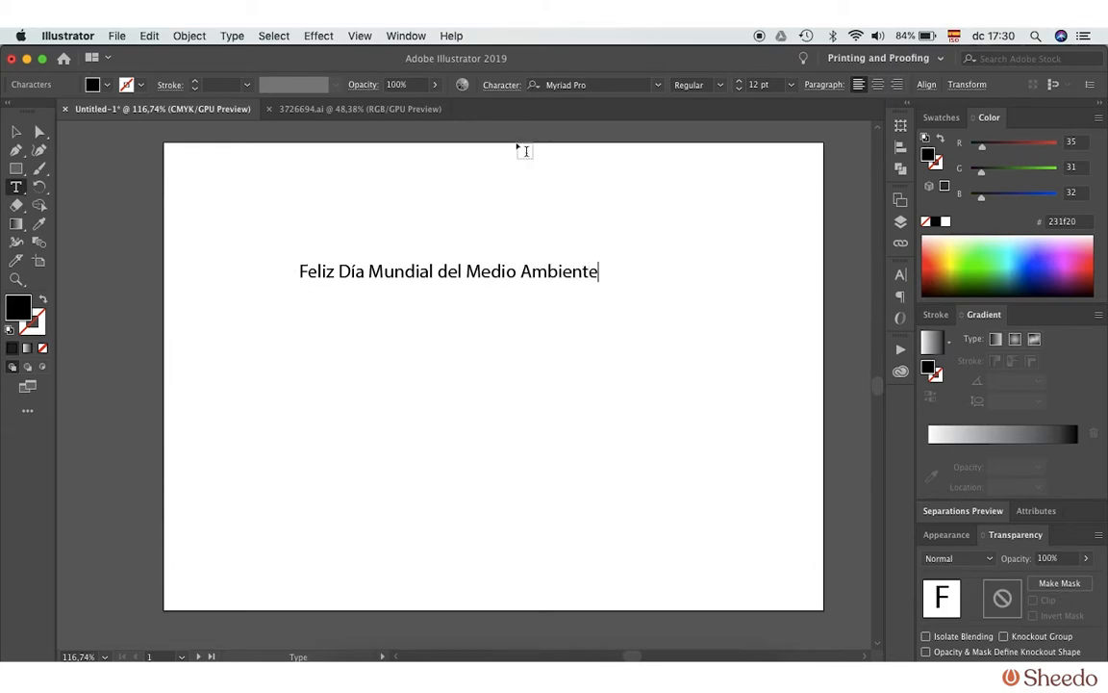
Change the font of the greeting text to Recoleta.
{"action": "left_click", "coordinate": [16, 132]}
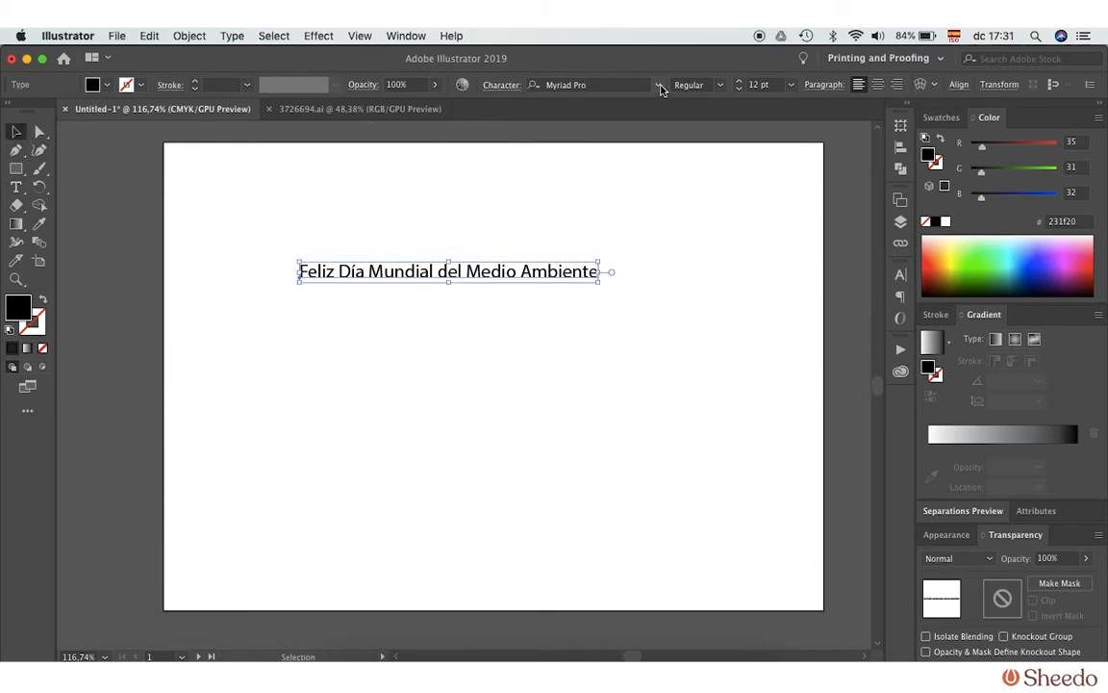
{"action": "left_click", "coordinate": [524, 85]}
{"action": "type", "text": "re"}
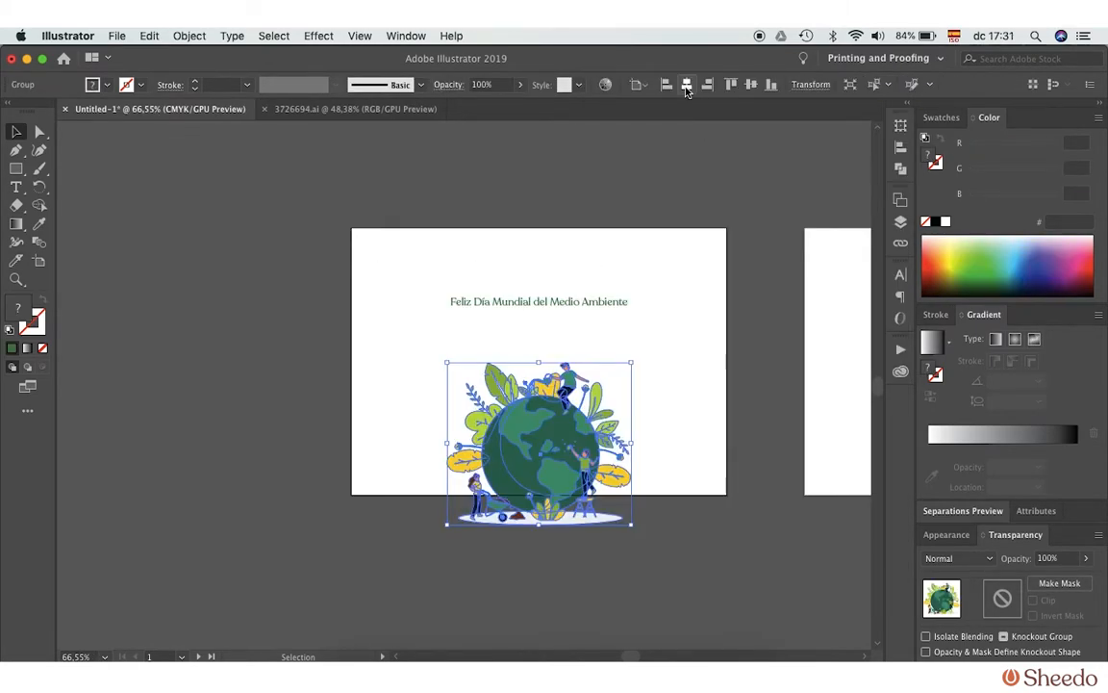
Set the greeting's font size to 18 pt and center it horizontally on the artboard.
{"action": "left_click", "coordinate": [667, 316]}
{"action": "left_click", "coordinate": [558, 303]}
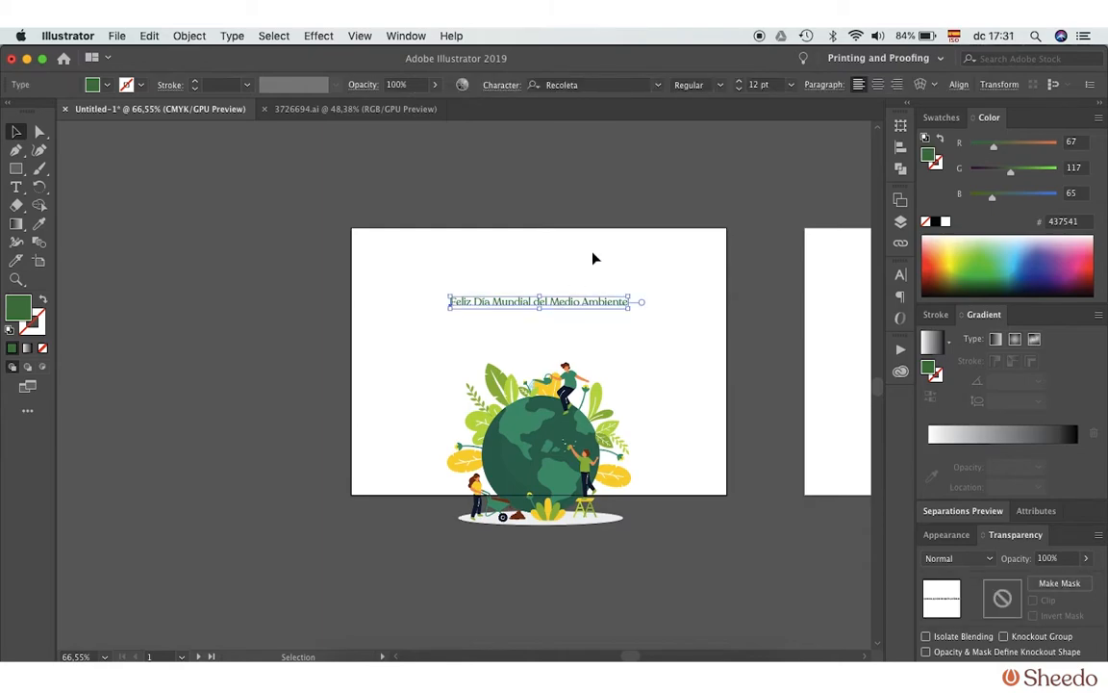
{"action": "left_click", "coordinate": [741, 82]}
{"action": "left_click", "coordinate": [741, 83]}
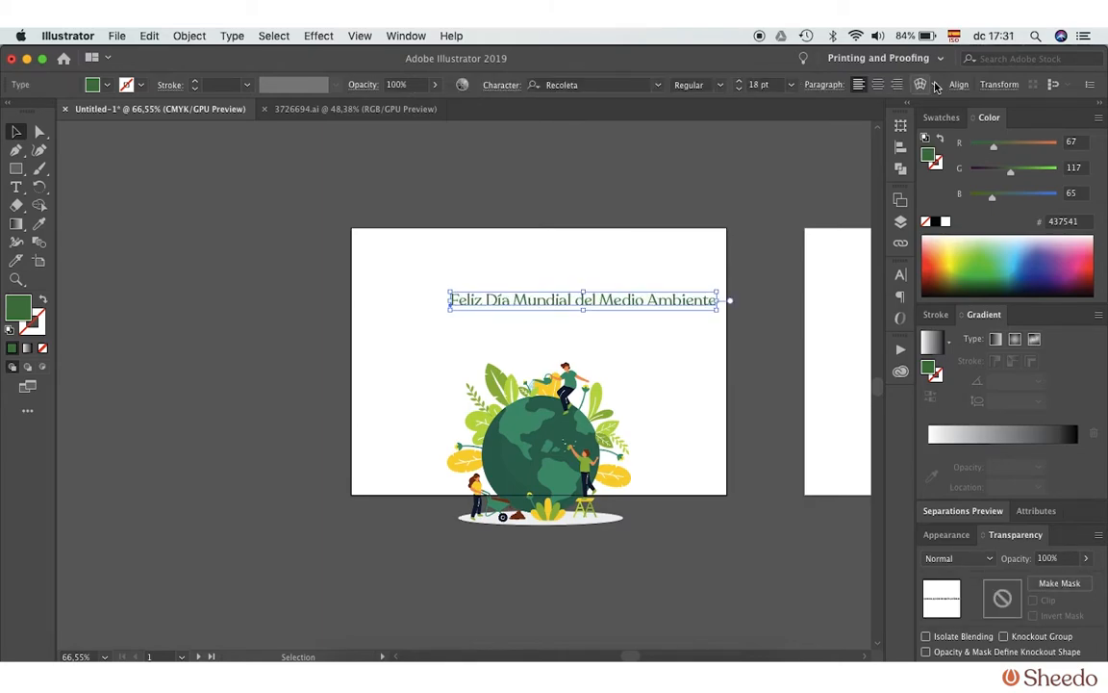
{"action": "left_click", "coordinate": [959, 84]}
{"action": "left_click", "coordinate": [826, 128]}
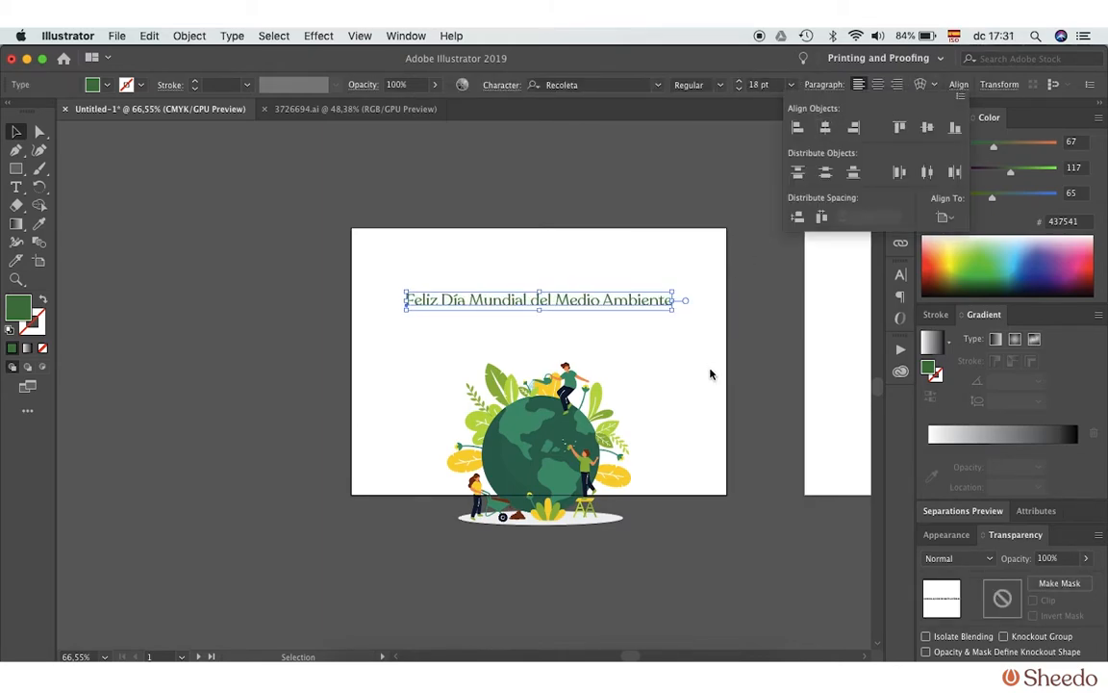
Bring in logo sheedo.png, shrink it to a small mark and place it horizontally centered above the greeting.
{"action": "left_click", "coordinate": [642, 575]}
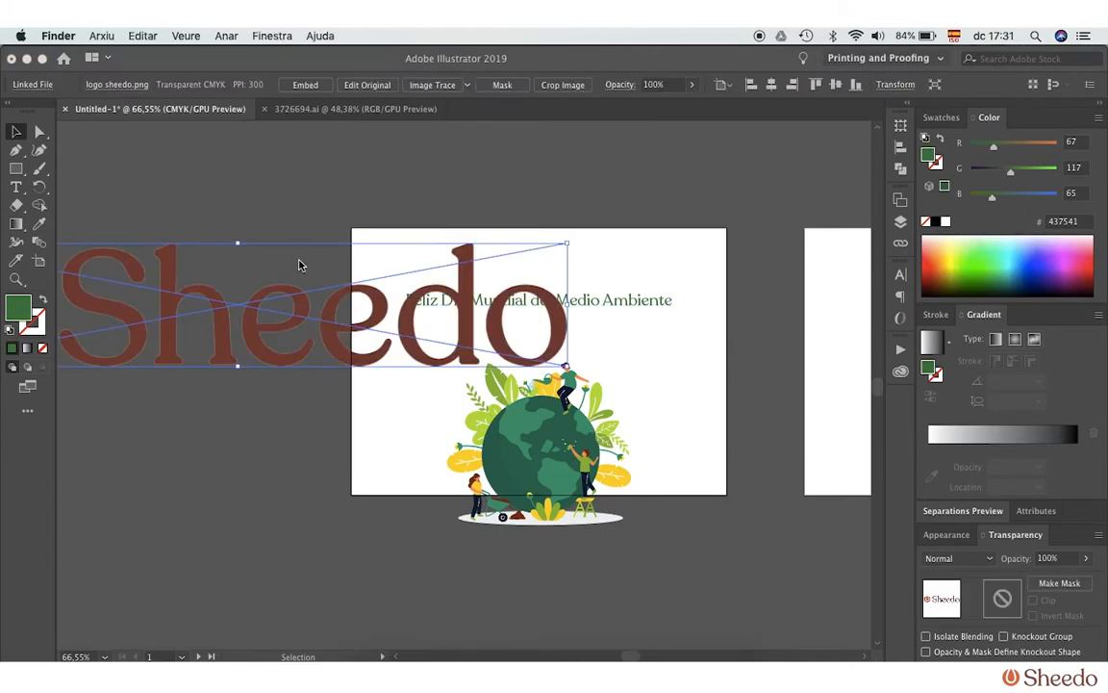
{"action": "left_click_drag", "start_coordinate": [239, 322], "coordinate": [470, 234]}
{"action": "left_click_drag", "start_coordinate": [791, 154], "coordinate": [217, 221]}
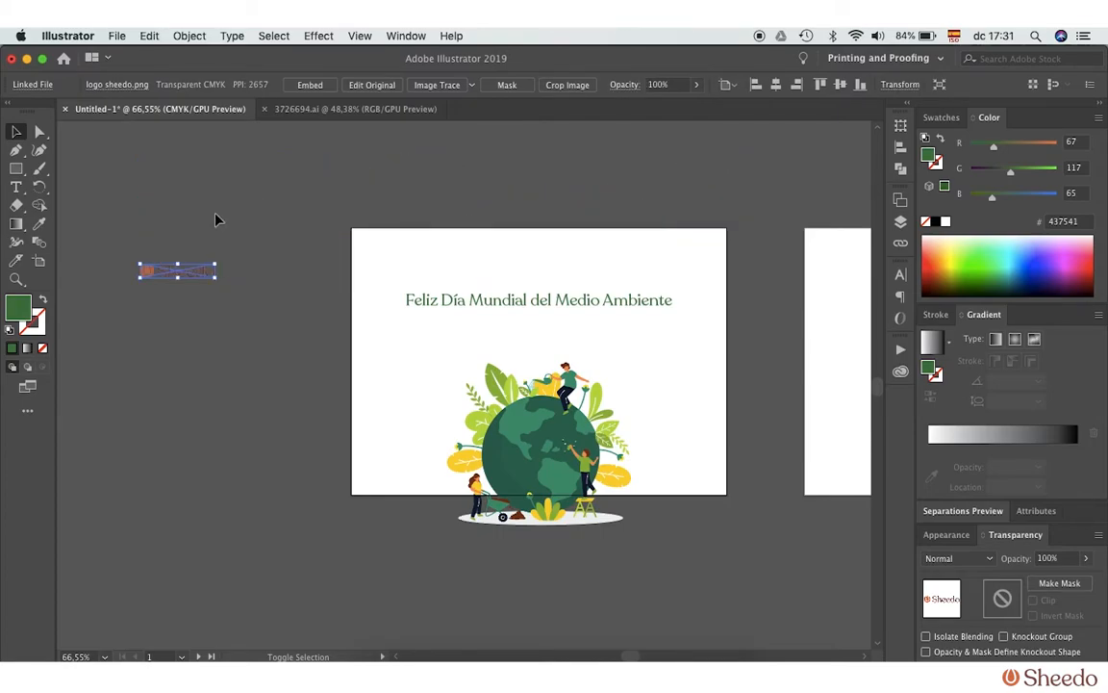
{"action": "left_click_drag", "start_coordinate": [193, 277], "coordinate": [556, 260]}
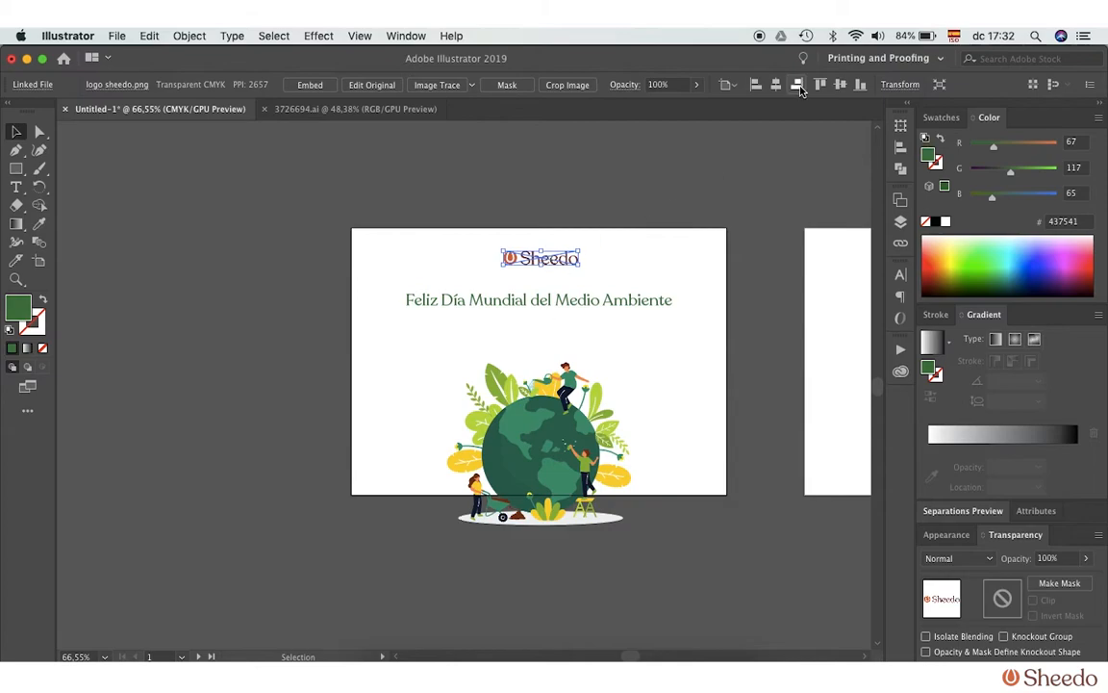
{"action": "left_click", "coordinate": [736, 192]}
Move the greeting slightly down, away from the logo, keeping it horizontally centered on the artboard.
{"action": "left_click_drag", "start_coordinate": [556, 302], "coordinate": [557, 318]}
{"action": "left_click", "coordinate": [959, 84]}
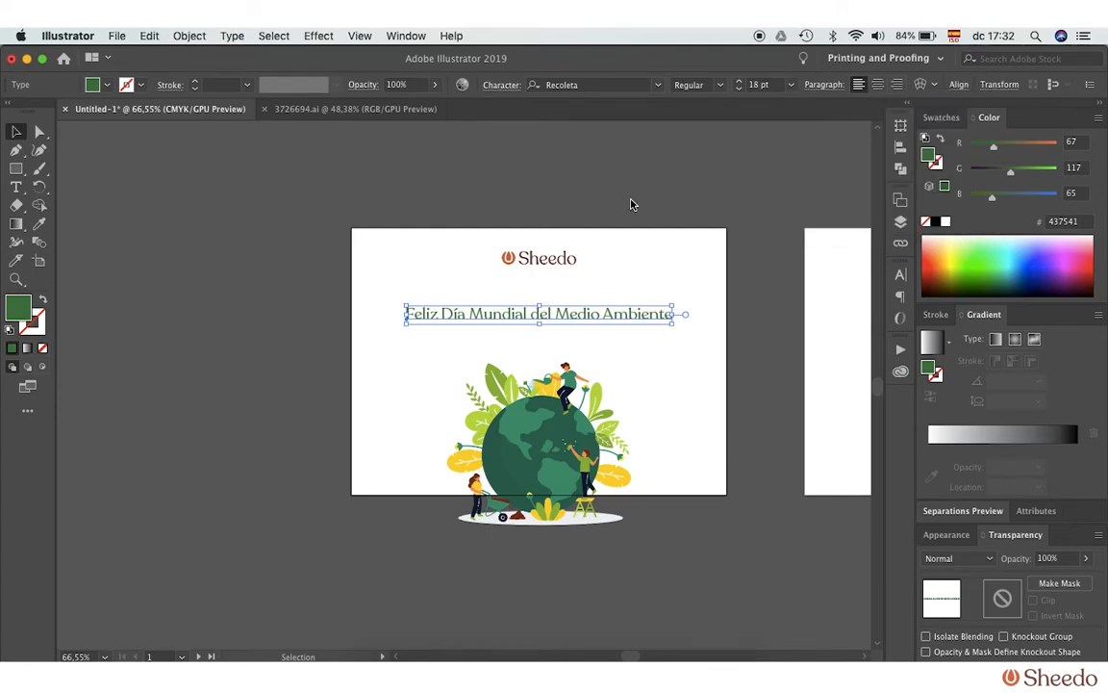
{"action": "left_click", "coordinate": [690, 260]}
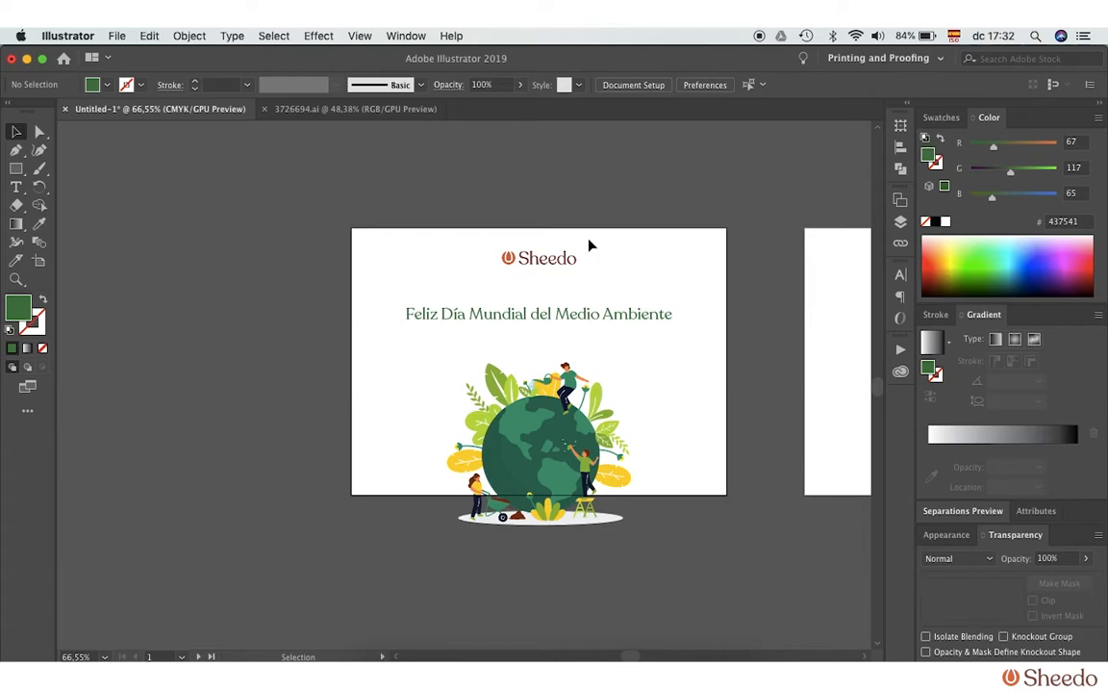
Embed the linked Sheedo logo image in the document.
{"action": "left_click", "coordinate": [555, 263]}
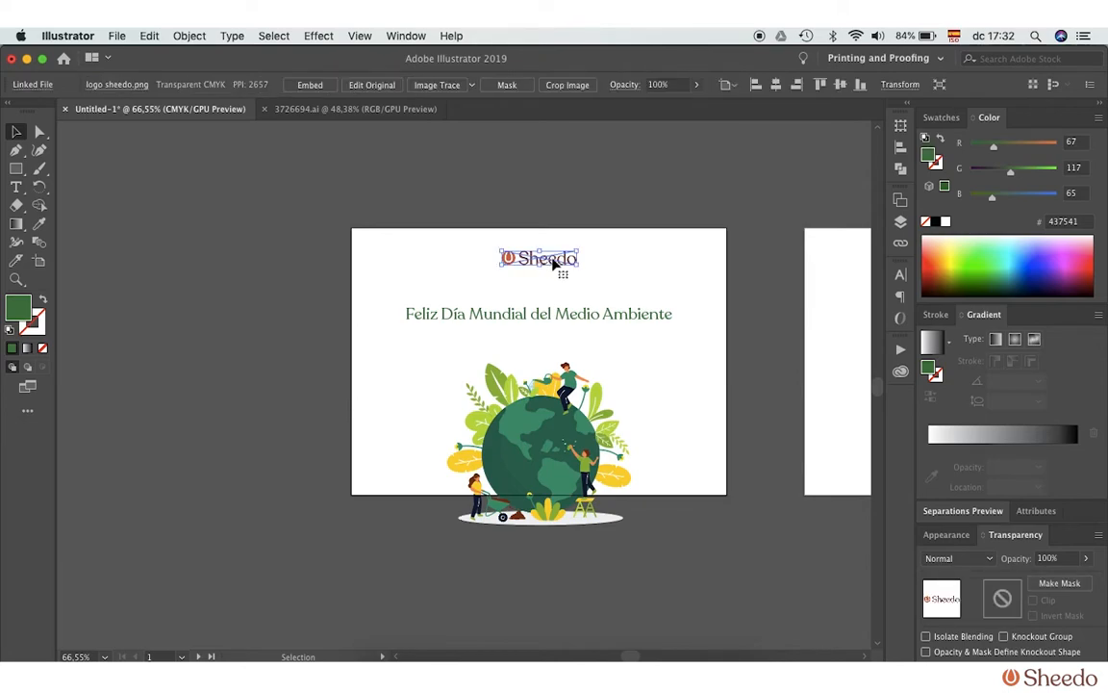
{"action": "left_click", "coordinate": [304, 85]}
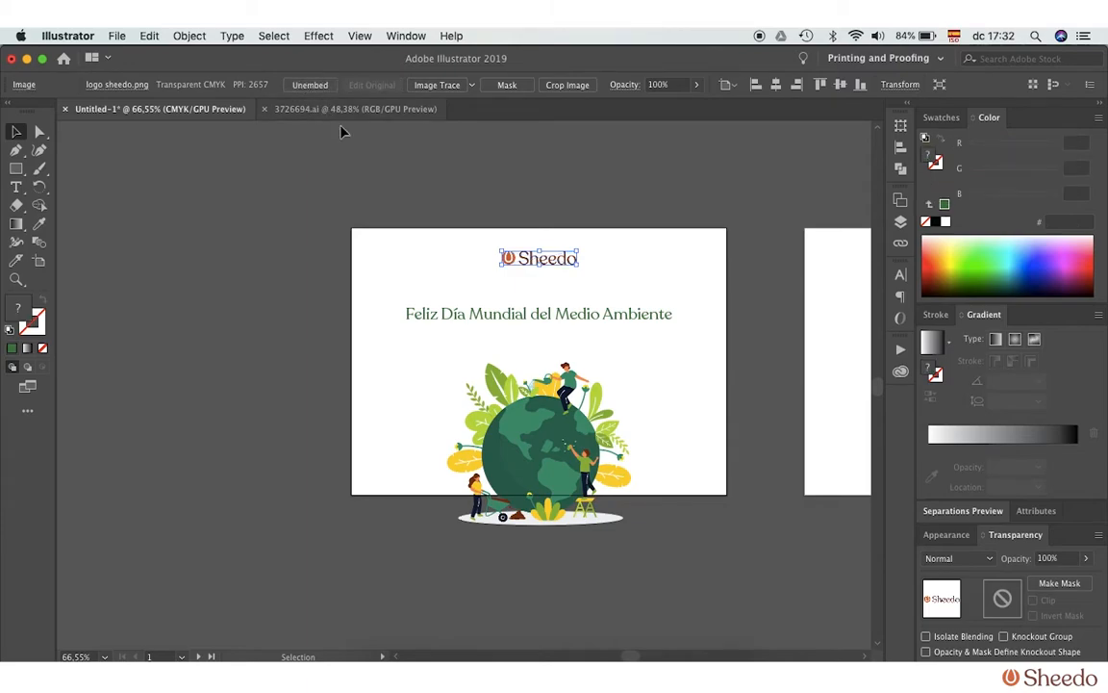
{"action": "left_click", "coordinate": [445, 199]}
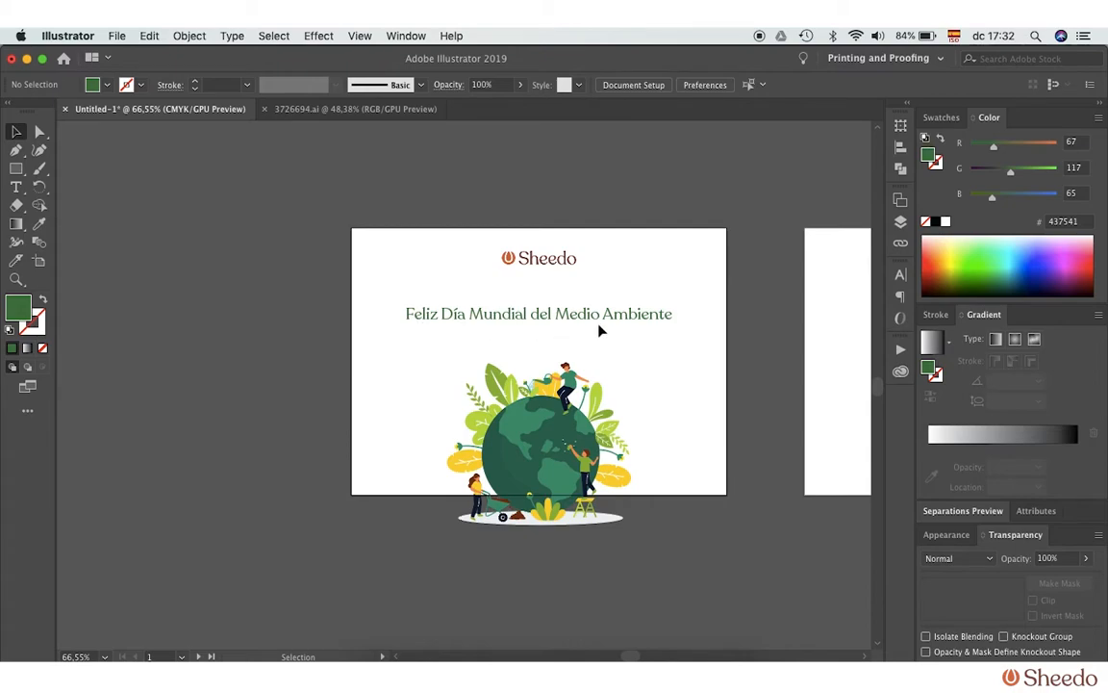
Expand the greeting text into shapes with the Object and Fill options enabled.
{"action": "left_click", "coordinate": [565, 324]}
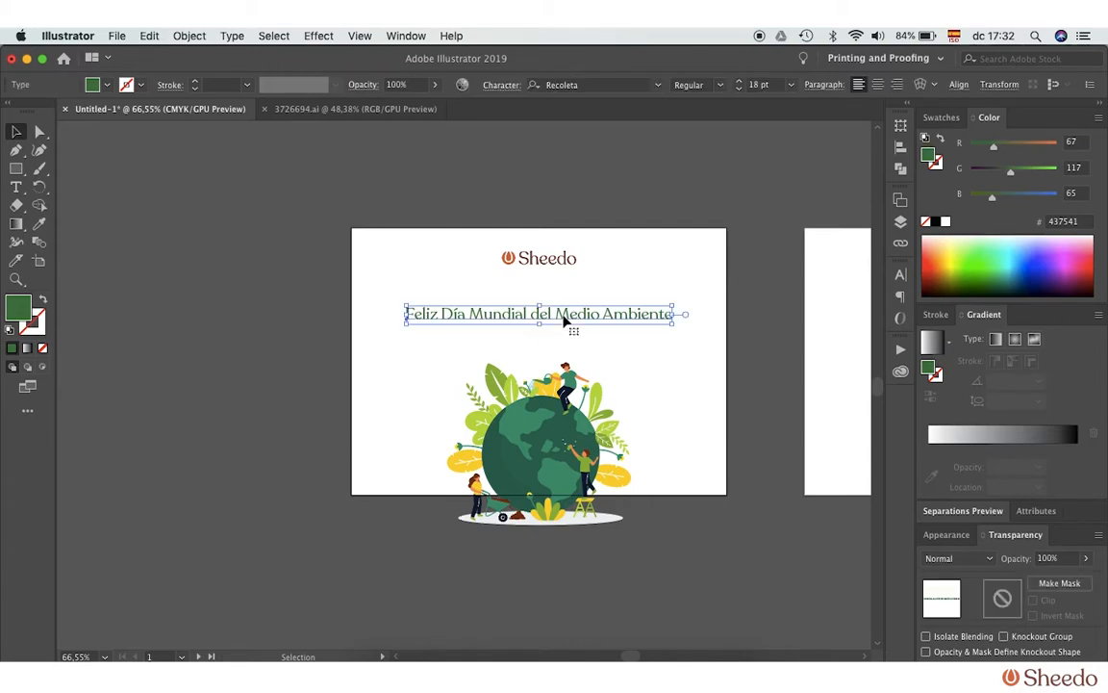
{"action": "left_click", "coordinate": [195, 36]}
{"action": "left_click", "coordinate": [218, 189]}
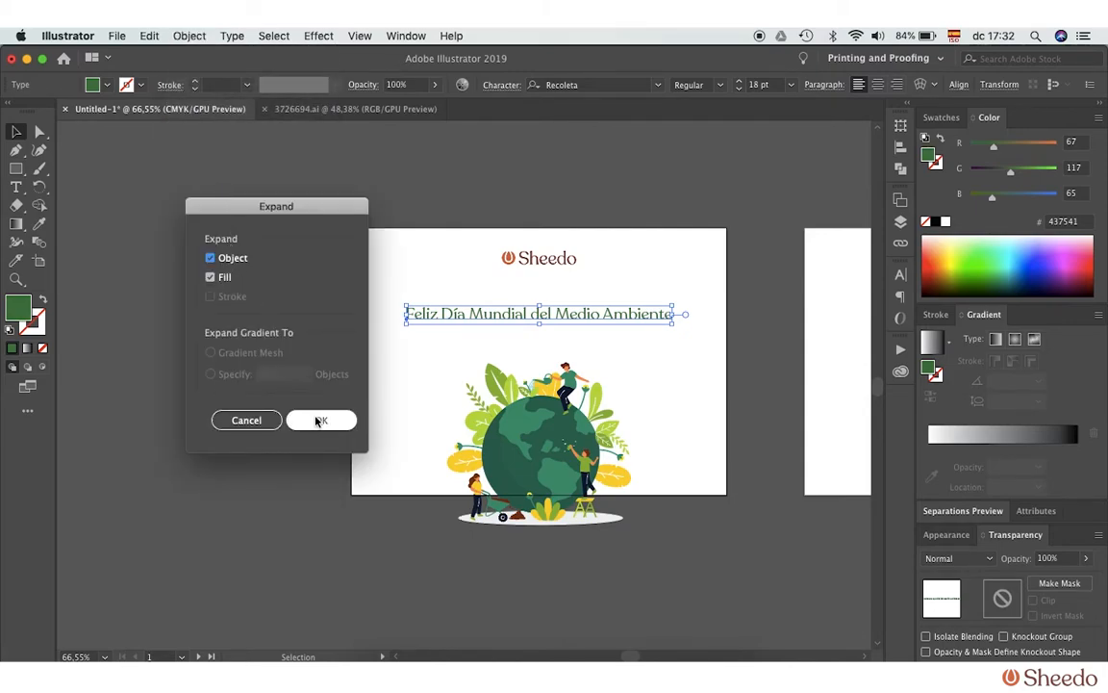
{"action": "left_click", "coordinate": [317, 420]}
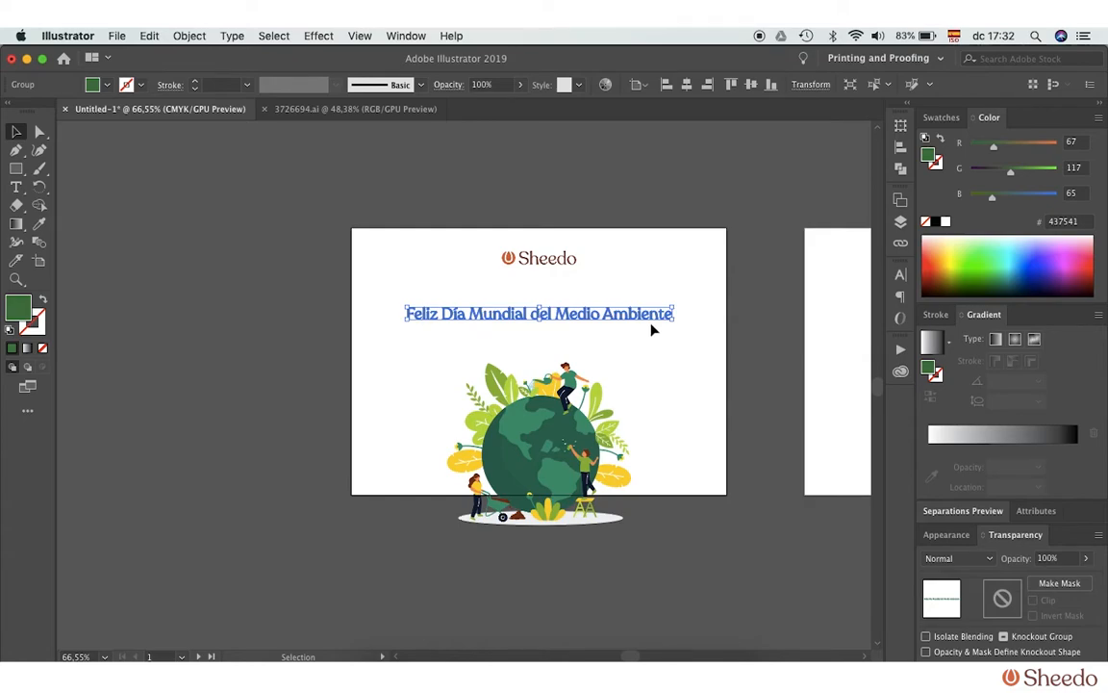
{"action": "left_click", "coordinate": [658, 393]}
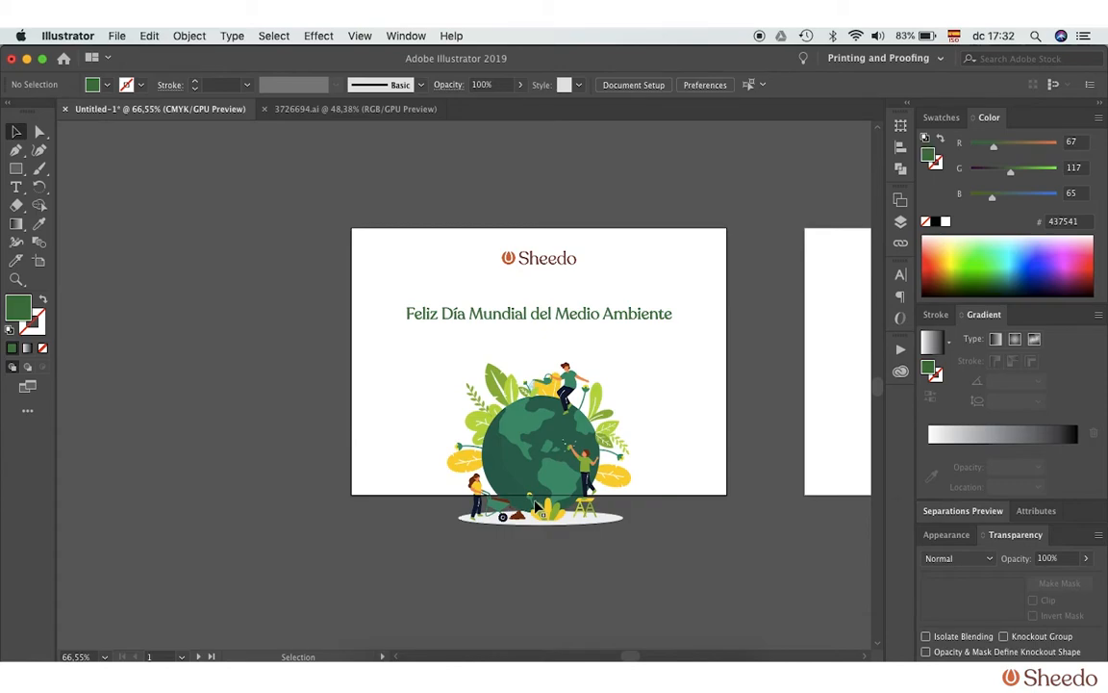
Set the document bleed to 3 mm on all four sides.
{"action": "left_click", "coordinate": [117, 37]}
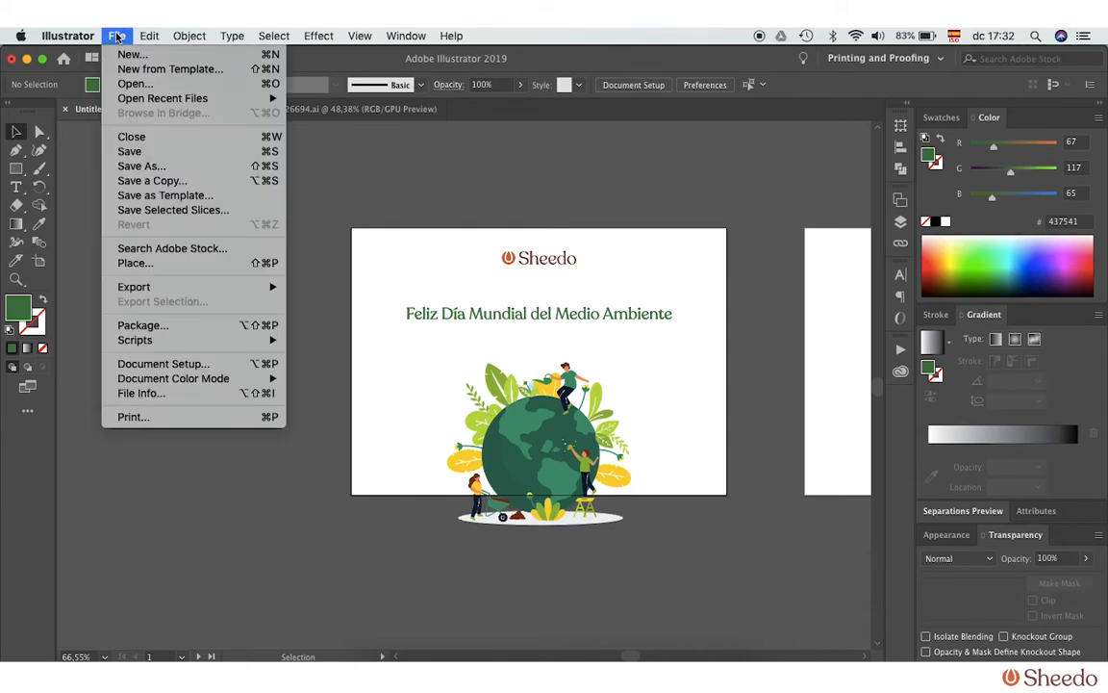
{"action": "left_click", "coordinate": [136, 369]}
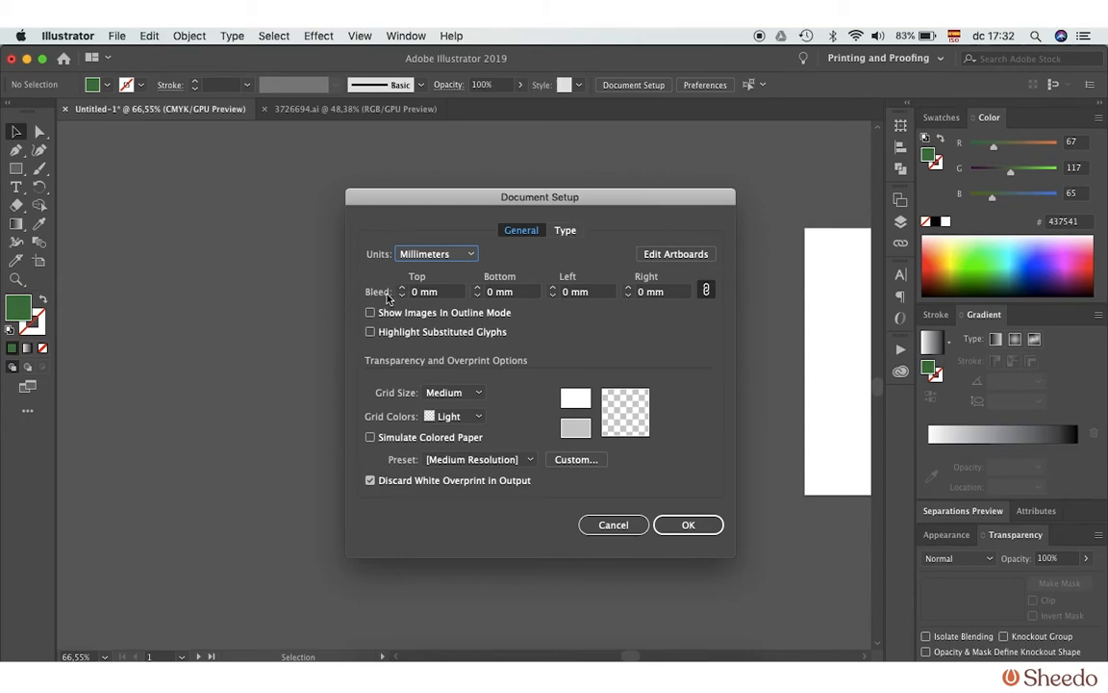
{"action": "left_click", "coordinate": [404, 289]}
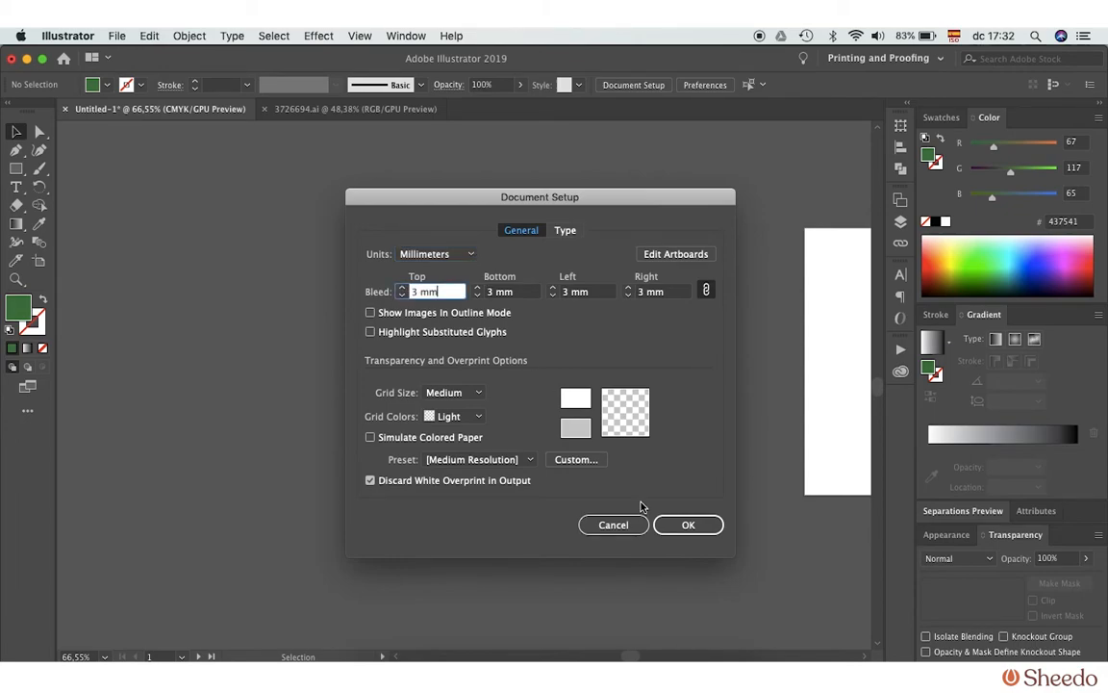
{"action": "left_click", "coordinate": [688, 524]}
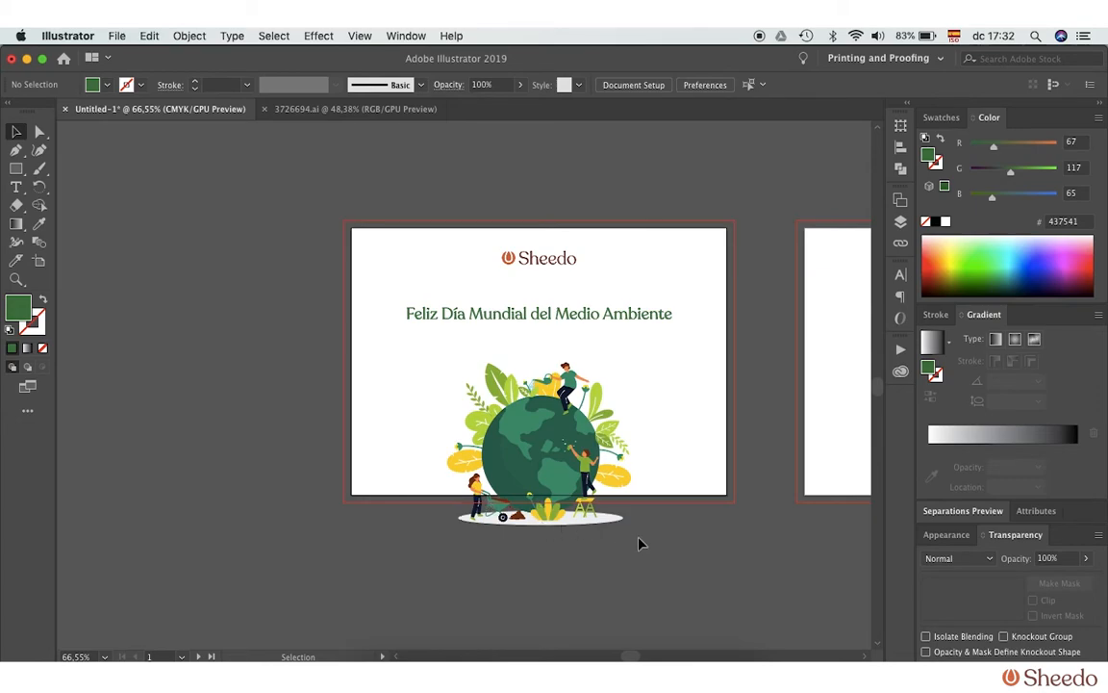
Examine the bleed guides on both artboards and the planting instructions on the back of the card.
{"action": "scroll", "coordinate": [638, 545], "scroll_direction": "right", "scroll_amount": 3}
{"action": "scroll", "coordinate": [639, 545], "scroll_direction": "down", "scroll_amount": 1}
{"action": "scroll", "coordinate": [639, 545], "scroll_direction": "right", "scroll_amount": 3}
{"action": "scroll", "coordinate": [639, 545], "scroll_direction": "right", "scroll_amount": 3}
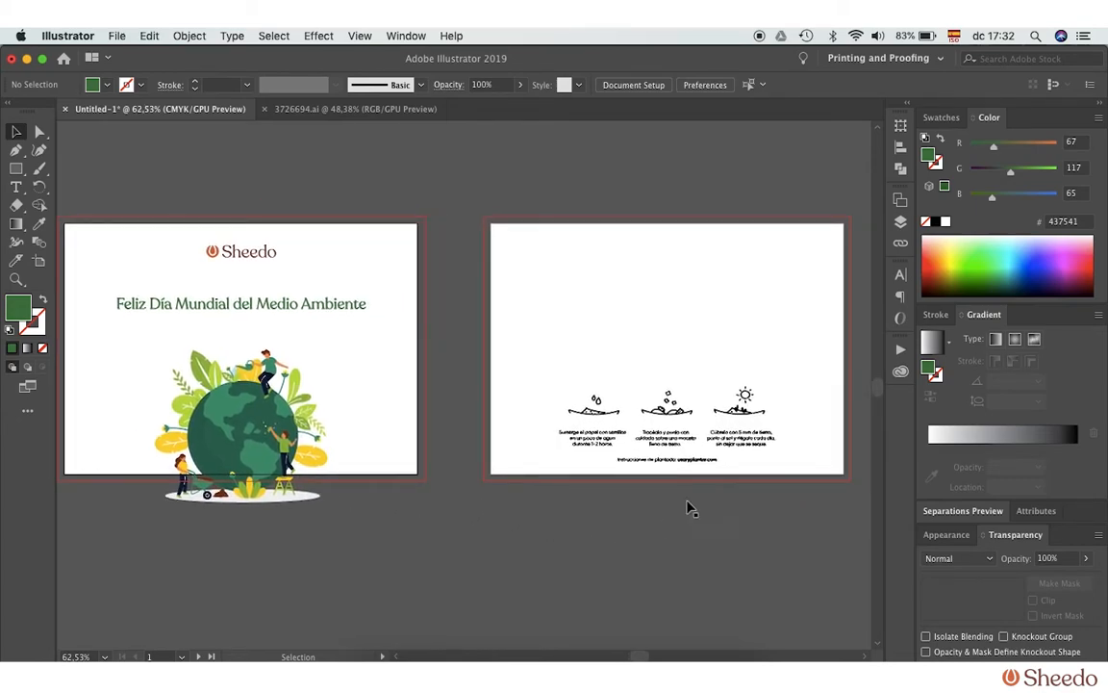
{"action": "scroll", "coordinate": [654, 430], "scroll_direction": "up", "scroll_amount": 3}
{"action": "scroll", "coordinate": [655, 430], "scroll_direction": "up", "scroll_amount": 3}
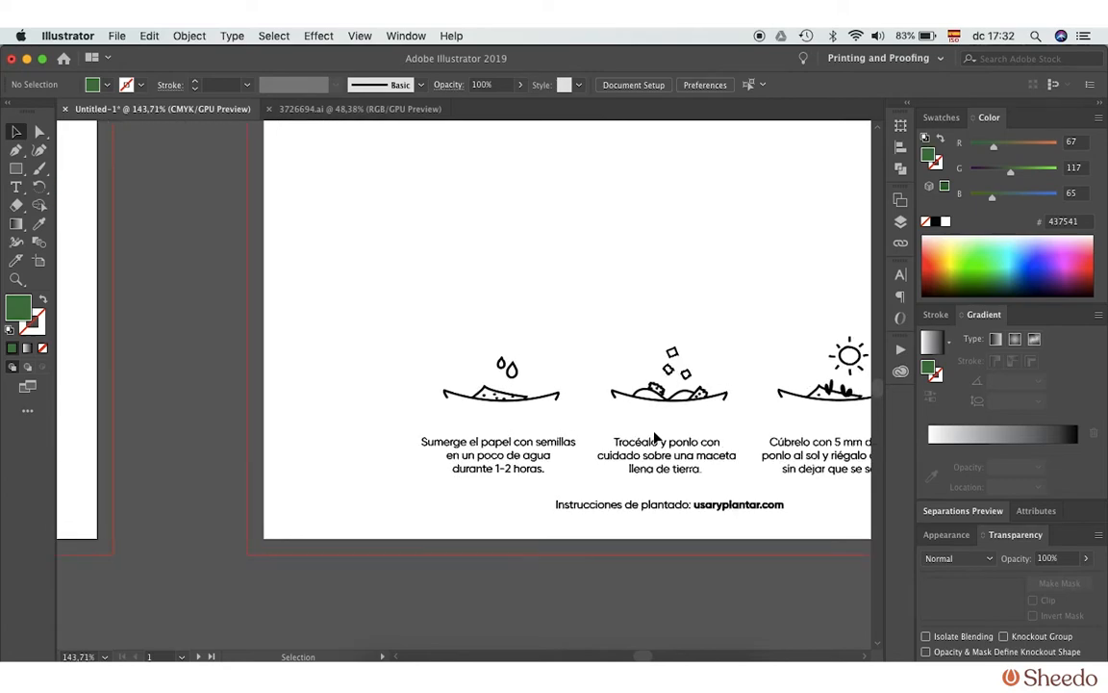
{"action": "scroll", "coordinate": [589, 452], "scroll_direction": "down", "scroll_amount": 3}
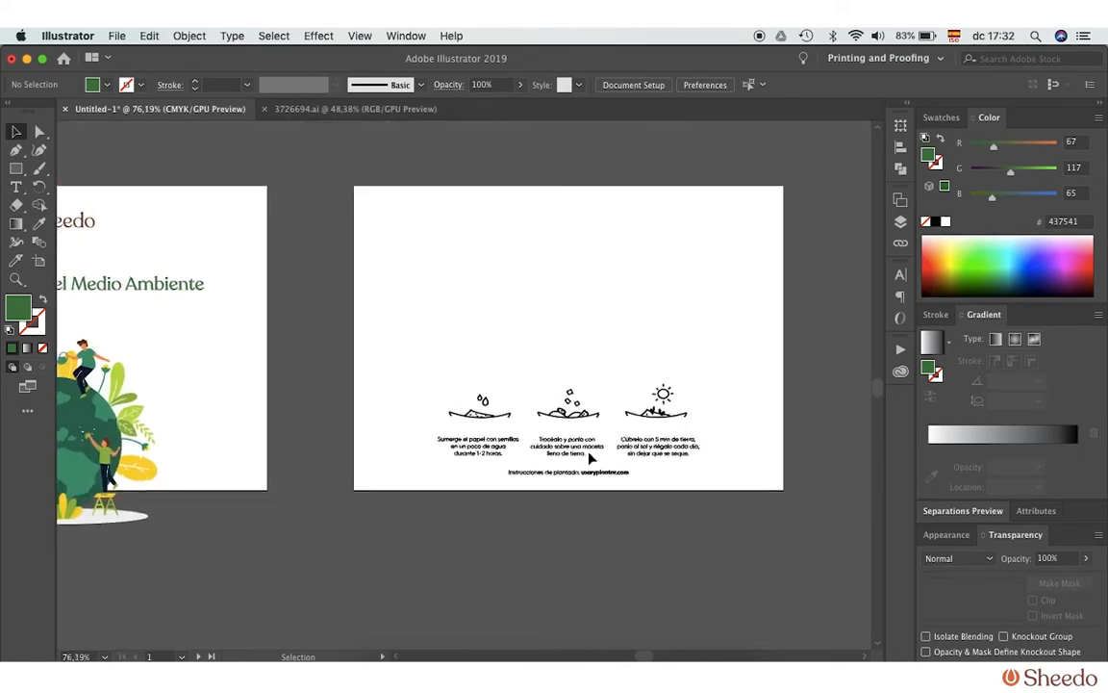
{"action": "scroll", "coordinate": [589, 452], "scroll_direction": "left", "scroll_amount": 4}
{"action": "scroll", "coordinate": [548, 504], "scroll_direction": "down", "scroll_amount": 3}
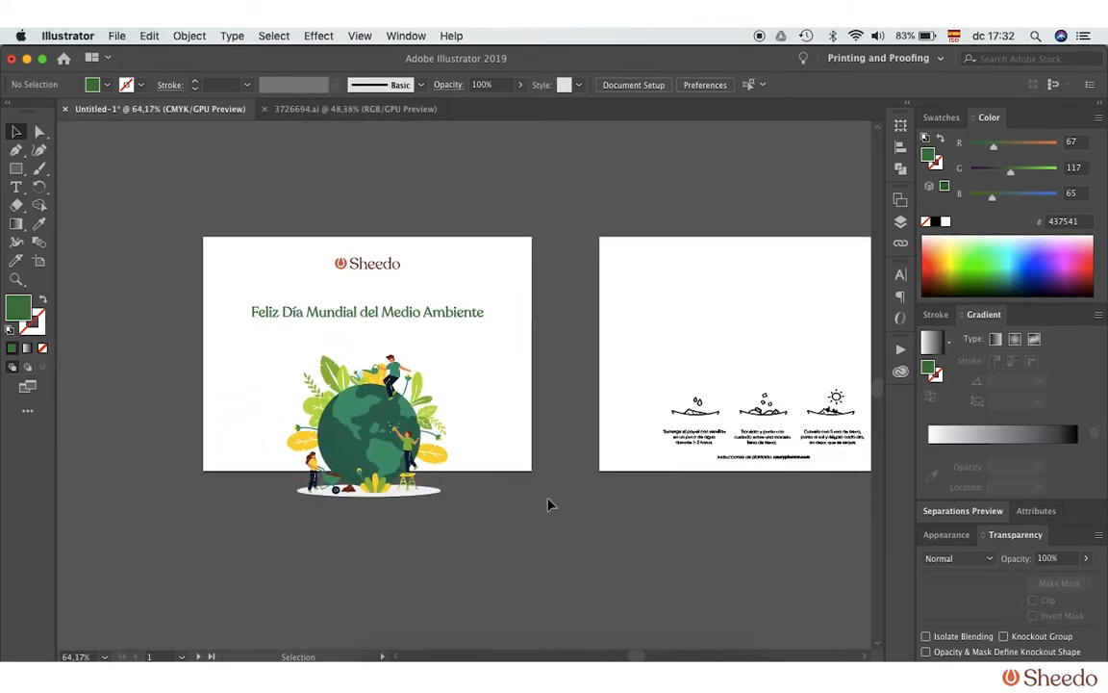
Save the card as "Dia del medio ambiente" in Adobe PDF format with all artboards included.
{"action": "left_click", "coordinate": [114, 36]}
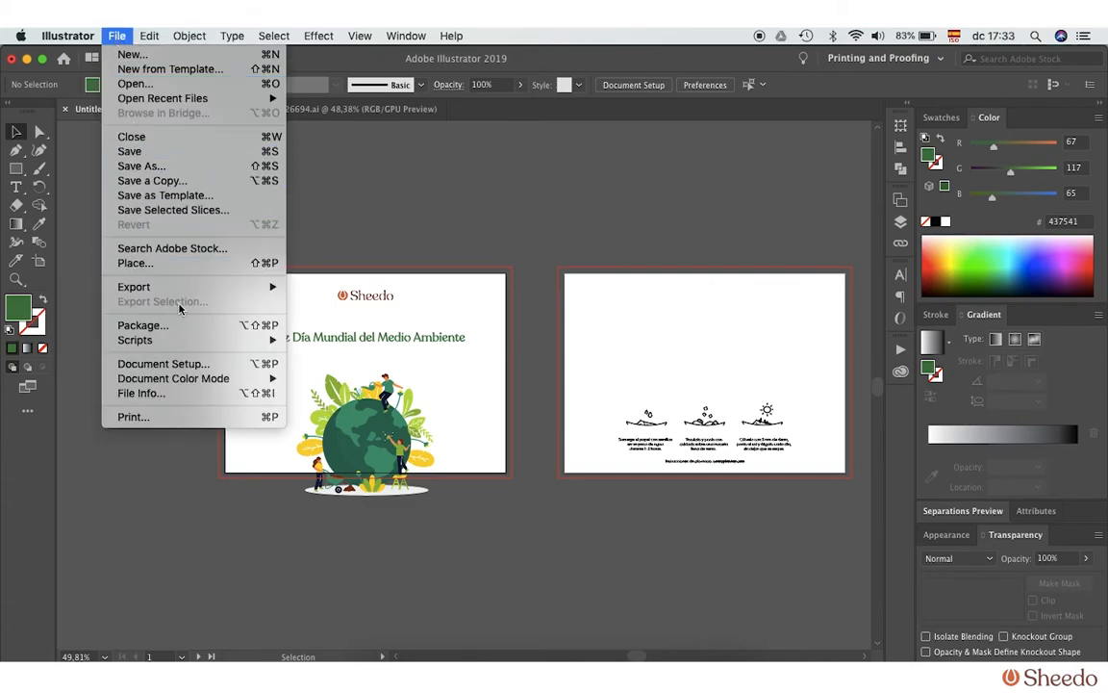
{"action": "left_click", "coordinate": [161, 153]}
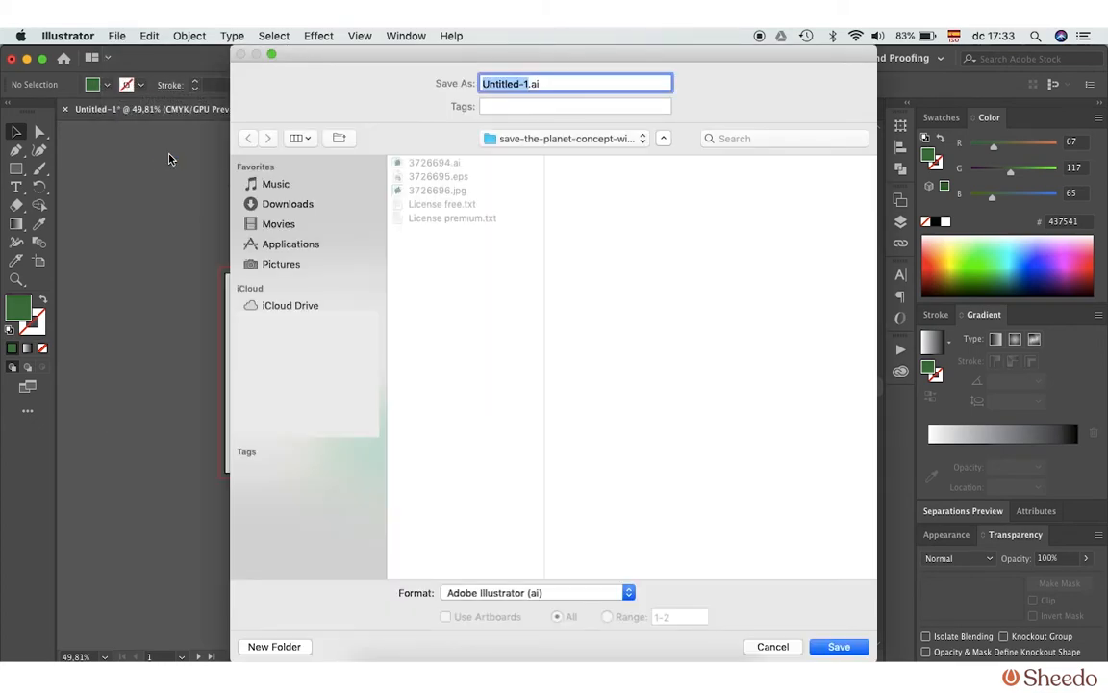
{"action": "type", "text": "Dia del medio am"}
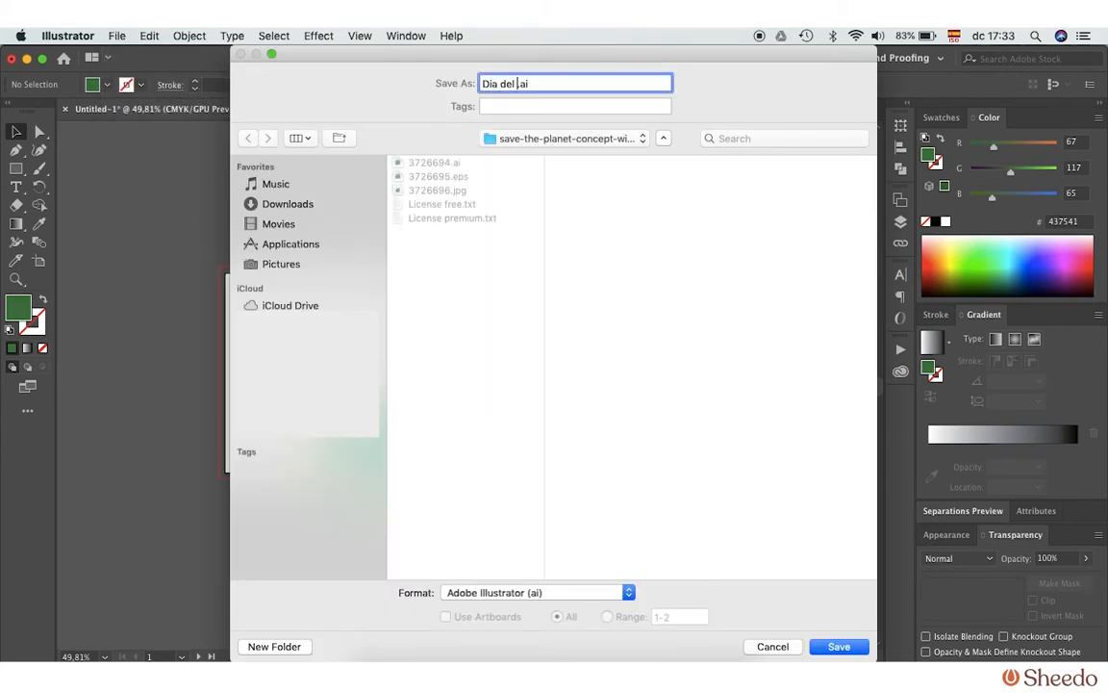
{"action": "type", "text": "biente"}
{"action": "left_click", "coordinate": [534, 598]}
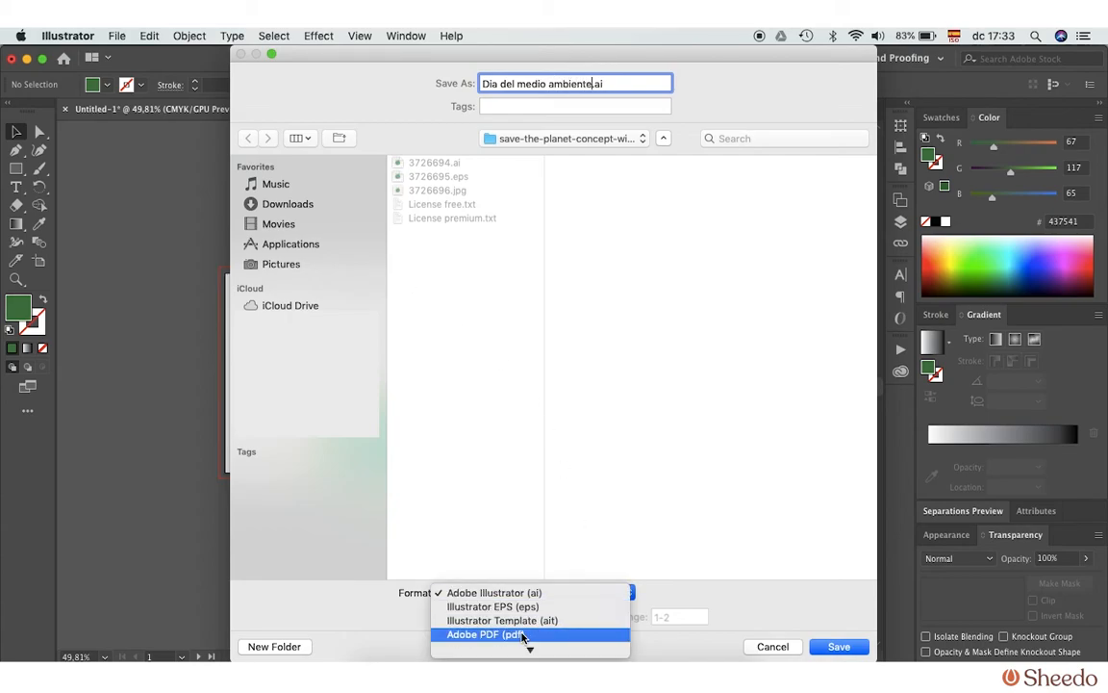
{"action": "left_click", "coordinate": [522, 635]}
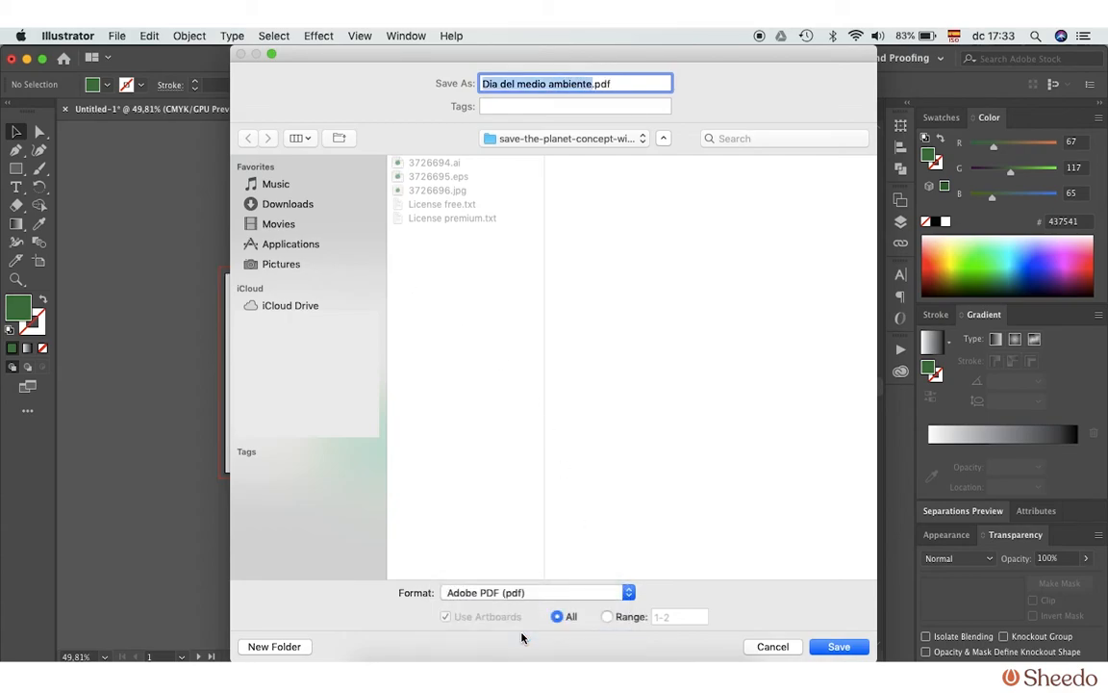
{"action": "left_click", "coordinate": [836, 647]}
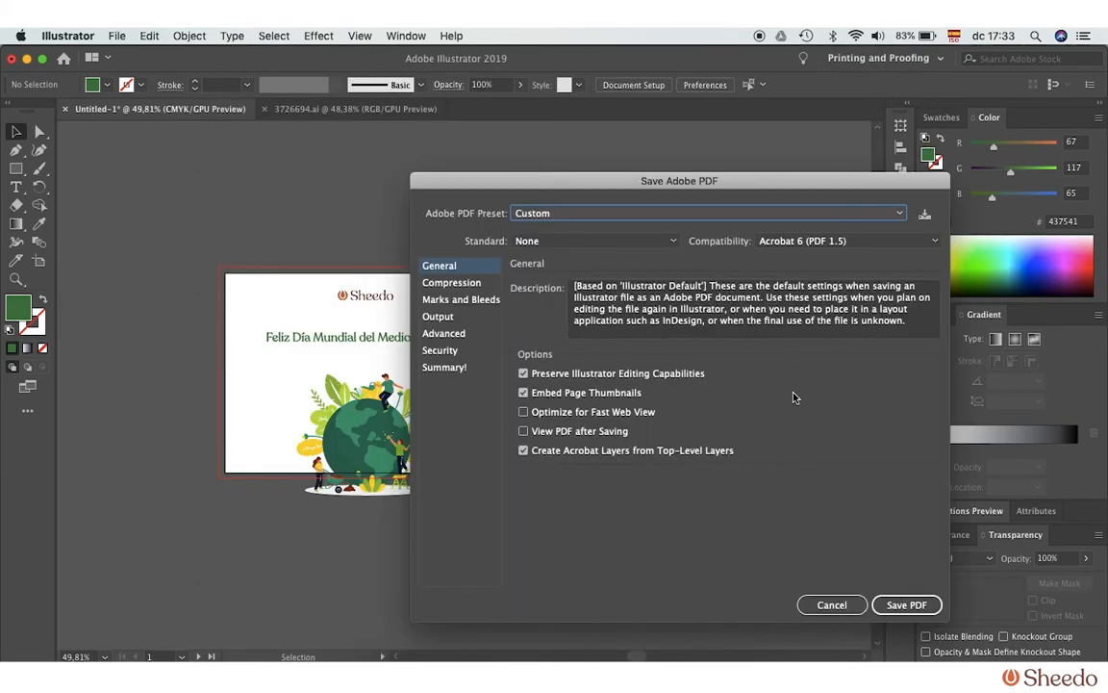
Generate the PDF with trim marks enabled and the document bleed settings in use.
{"action": "left_click", "coordinate": [462, 299]}
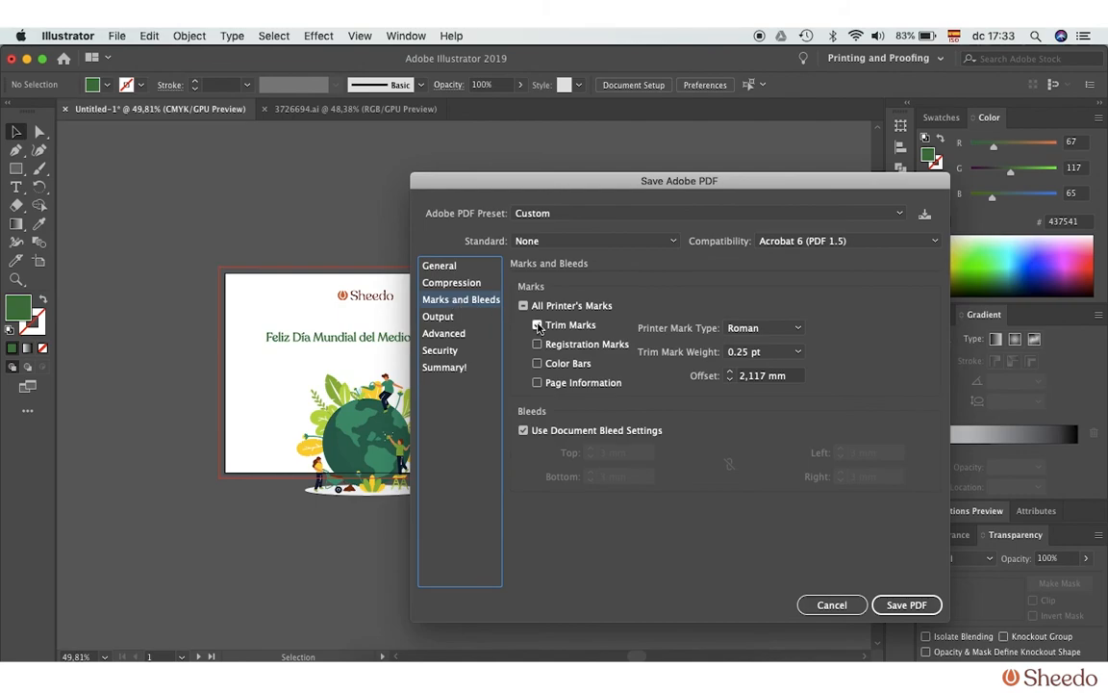
{"action": "left_click", "coordinate": [894, 603]}
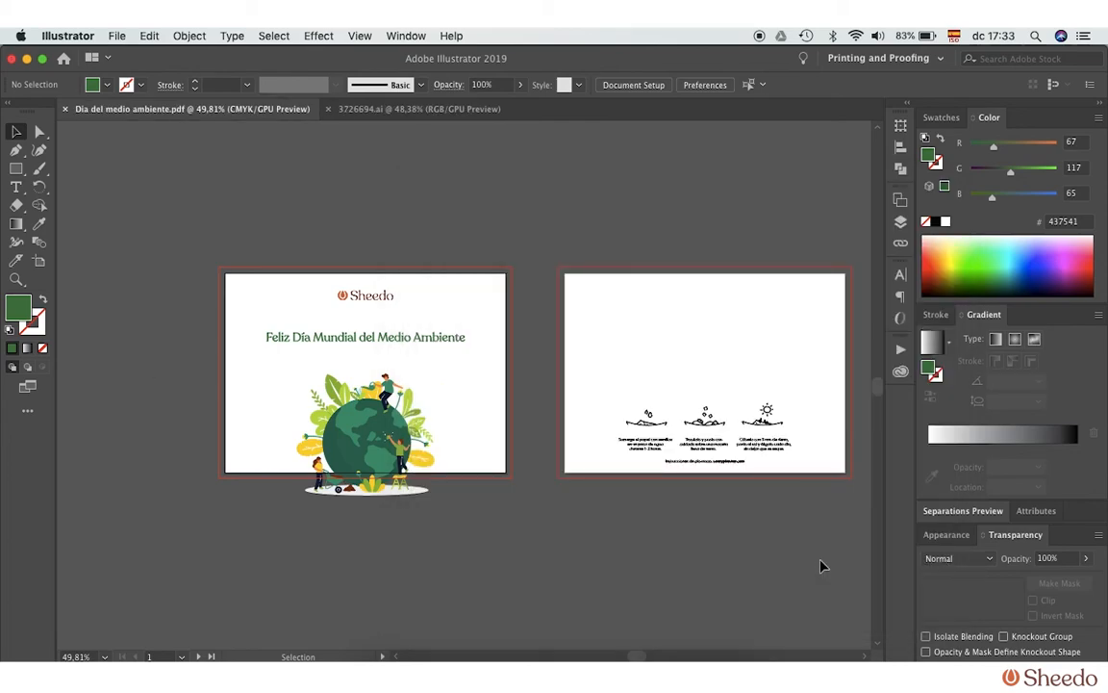
Open the saved Dia del medio ambiente.pdf in Preview and examine the trim marks on the card's front.
{"action": "left_click", "coordinate": [383, 666]}
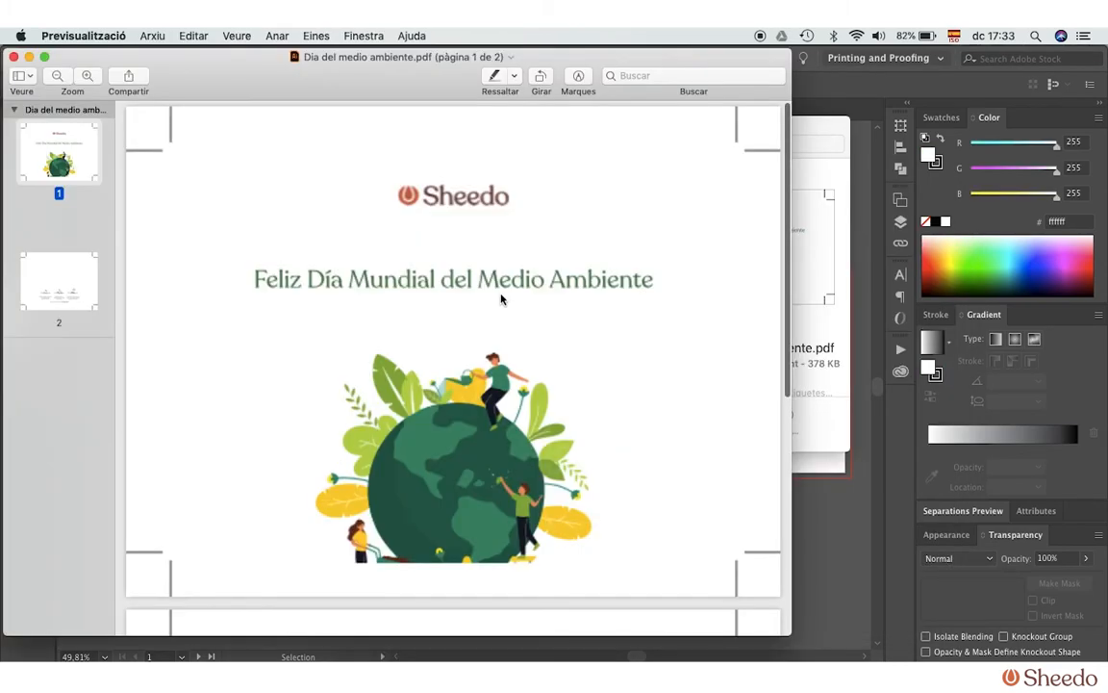
{"action": "left_click_drag", "start_coordinate": [291, 66], "coordinate": [371, 63]}
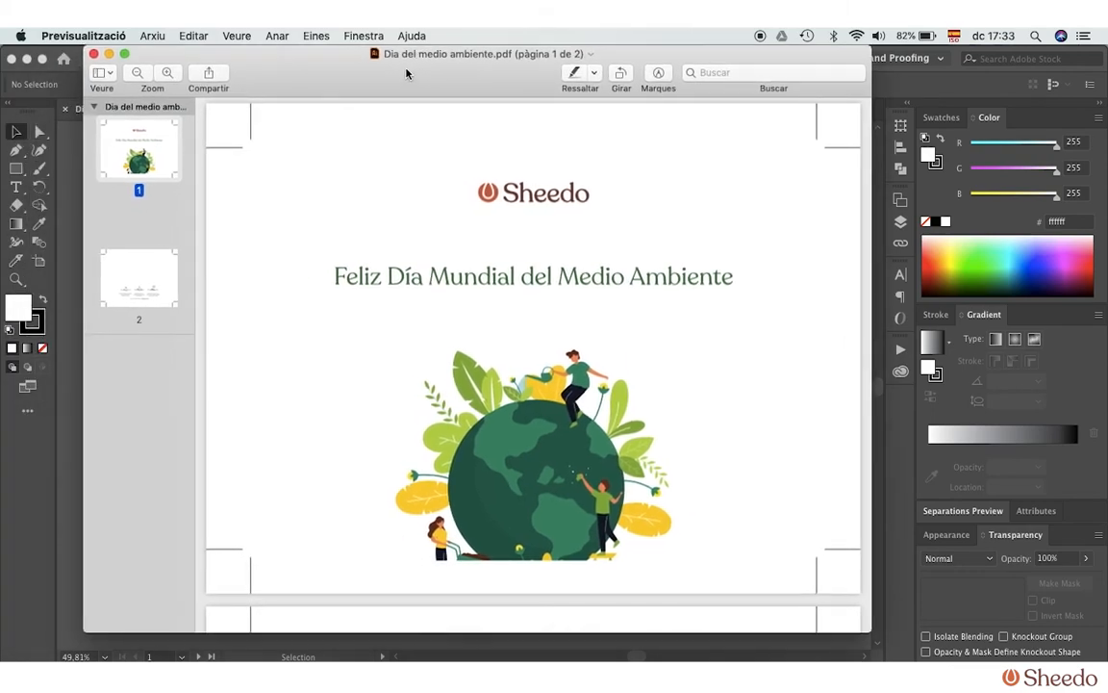